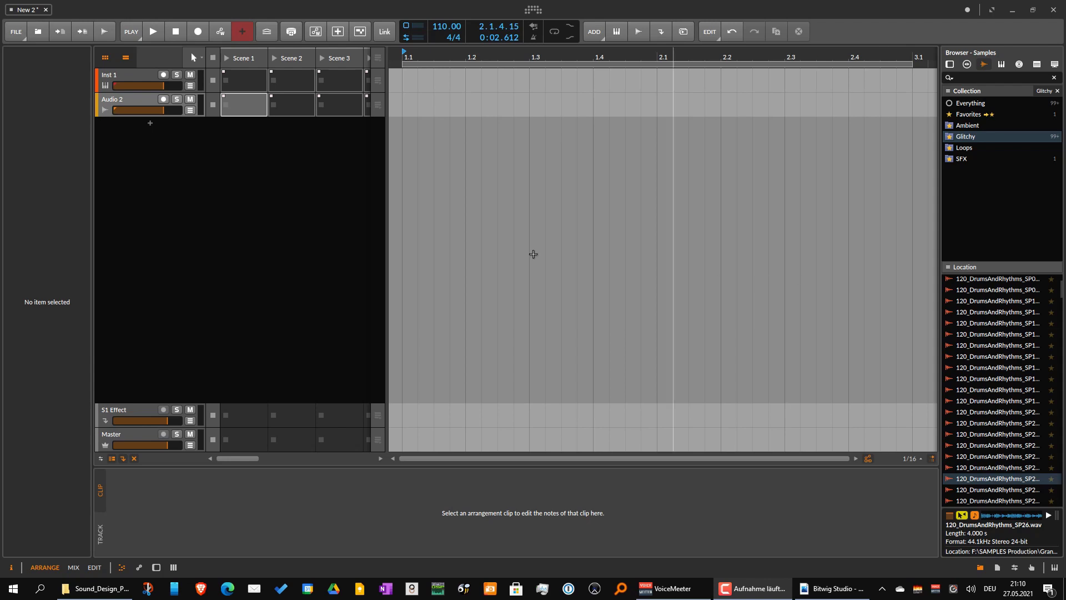
- Insert an empty clip on Audio 2, enlarge the editor and switch it to Comping view
double_click(419, 106)
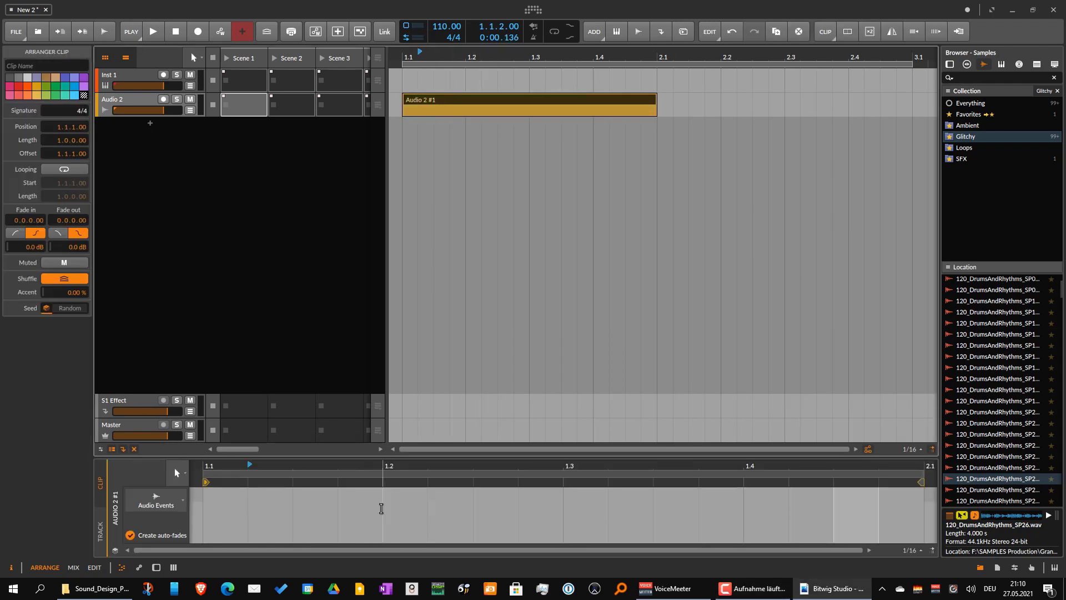
drag(433, 456, 433, 279)
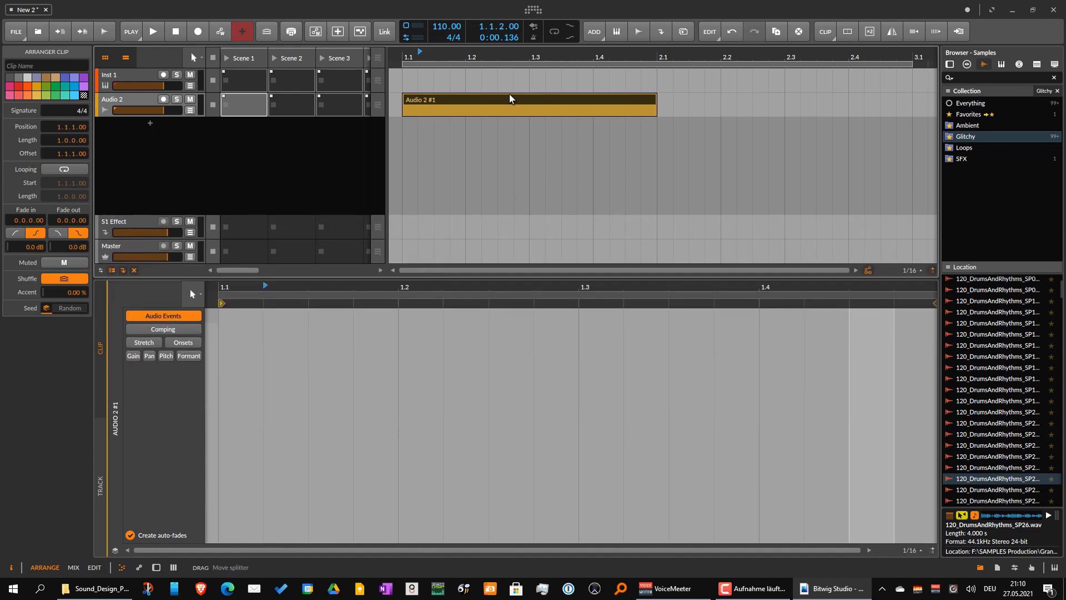
click(472, 99)
click(177, 330)
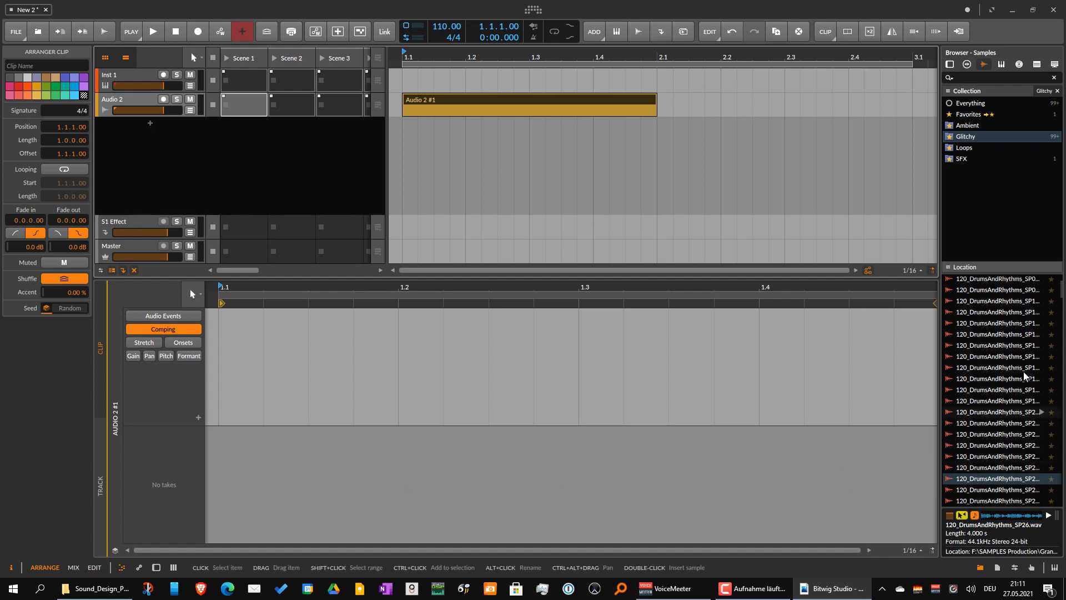
- Add the SP18 drum loop and the other drum loops to the clip as comping takes
drag(994, 389, 641, 495)
drag(994, 467, 671, 493)
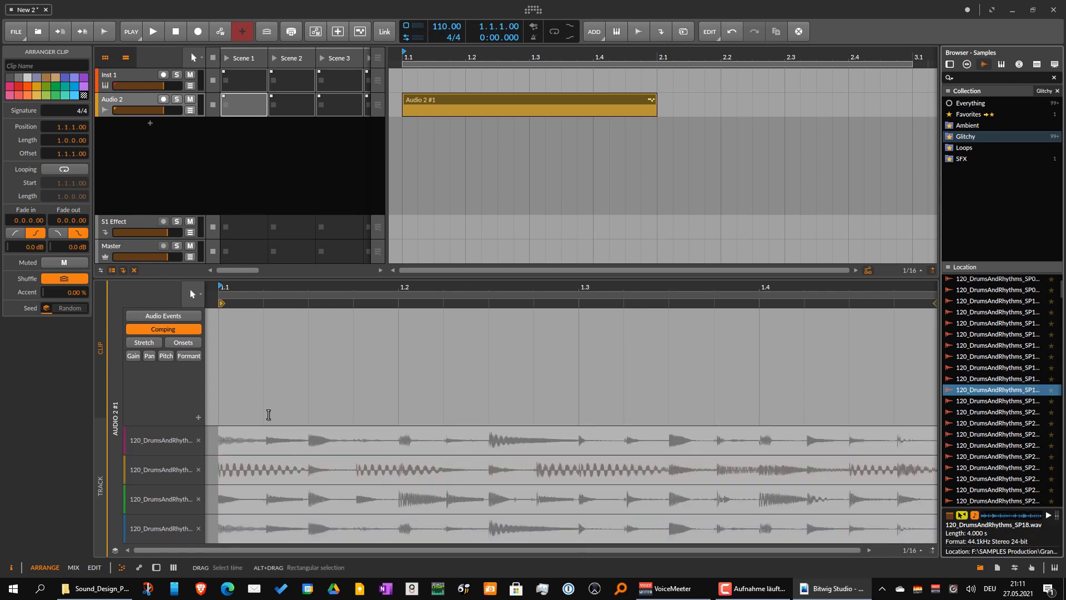
click(261, 438)
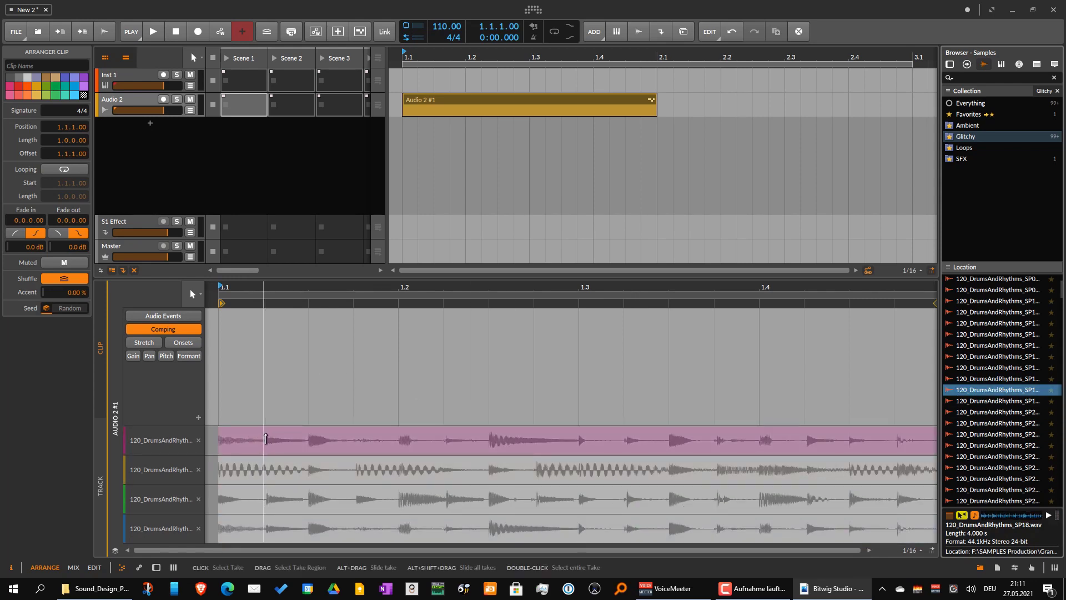
- Comp the bar from slices of takes one through four, finishing with take three
drag(261, 439, 218, 438)
mouse_move(270, 471)
mouse_down()
mouse_move(316, 468)
mouse_move(347, 496)
mouse_move(468, 505)
mouse_move(443, 499)
mouse_up()
drag(357, 529, 387, 529)
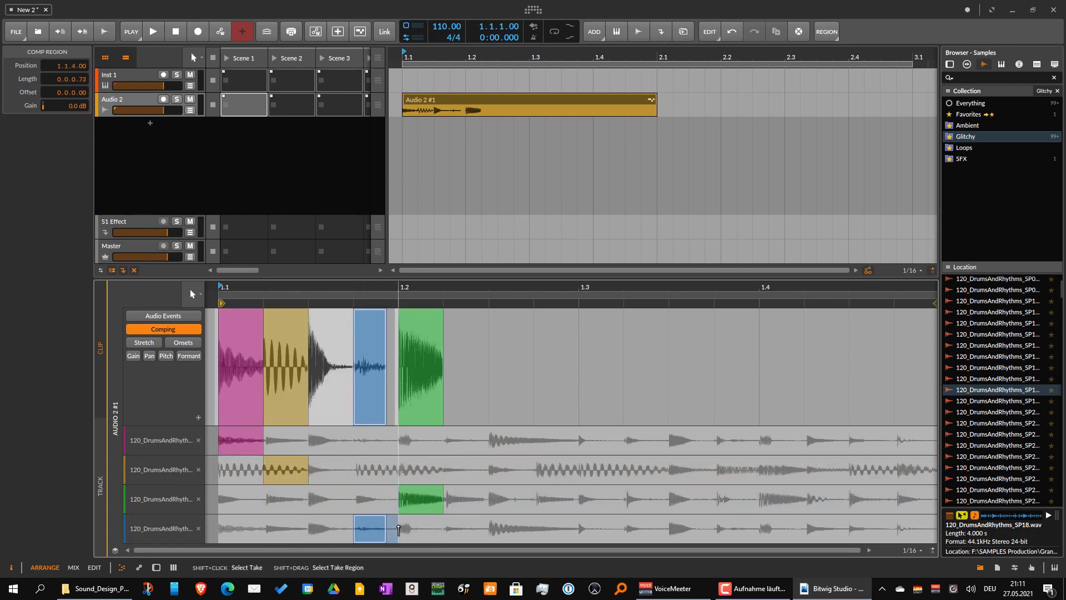
drag(490, 440, 533, 440)
mouse_move(542, 500)
mouse_down()
mouse_move(634, 504)
mouse_move(656, 466)
mouse_move(742, 460)
mouse_move(756, 438)
mouse_move(823, 440)
mouse_up()
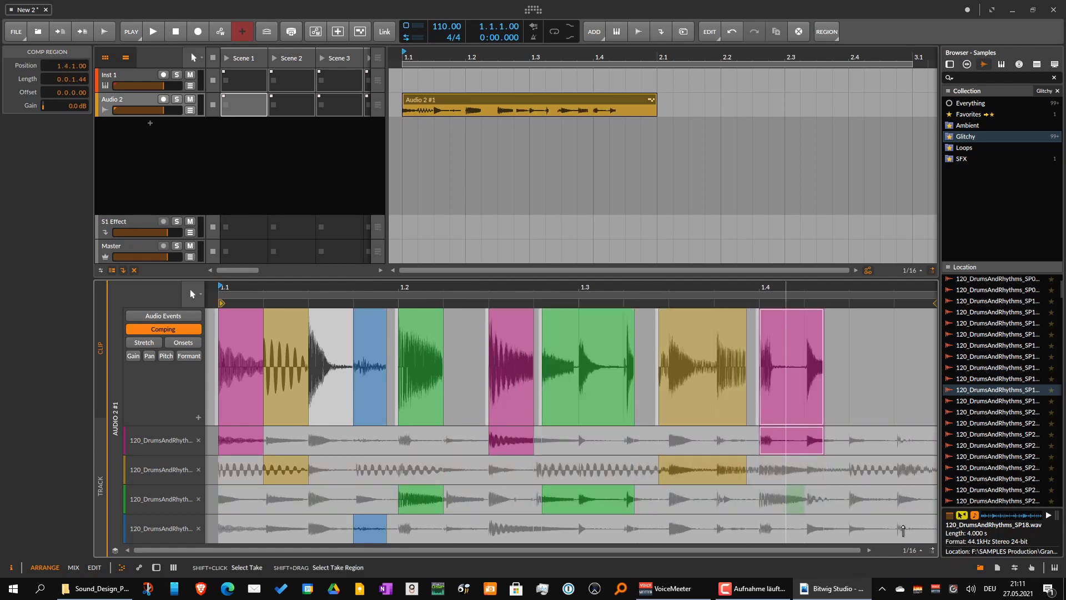
drag(902, 500, 786, 500)
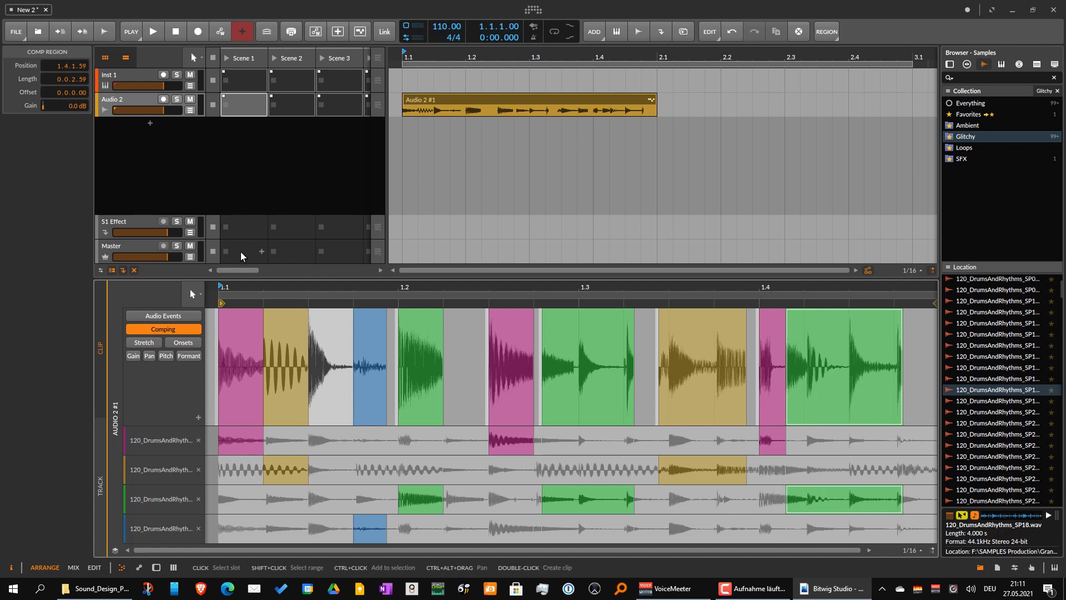
key(space)
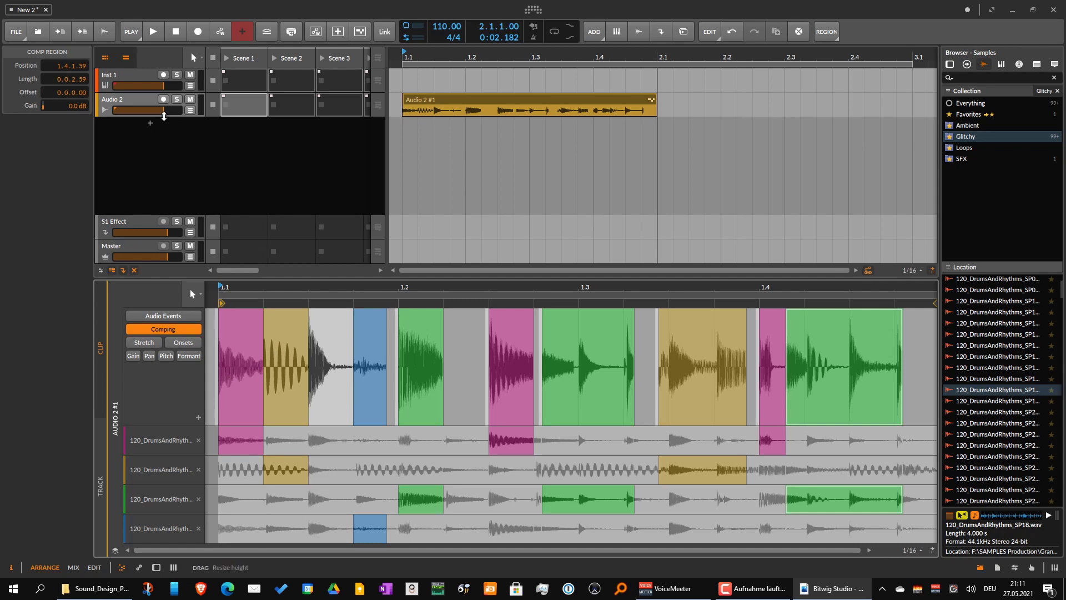
drag(165, 116, 173, 151)
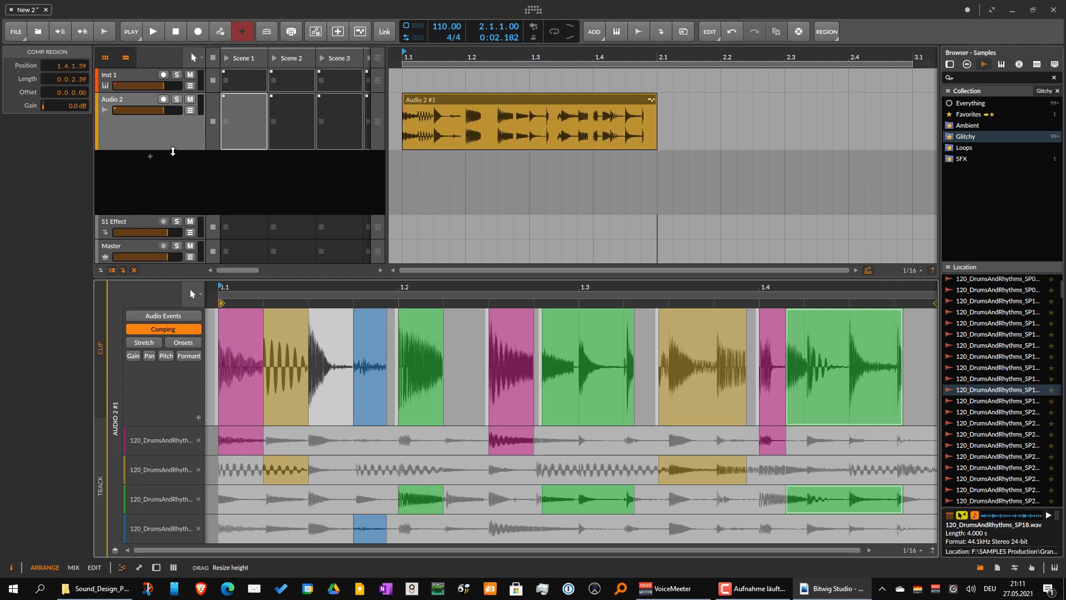
click(178, 147)
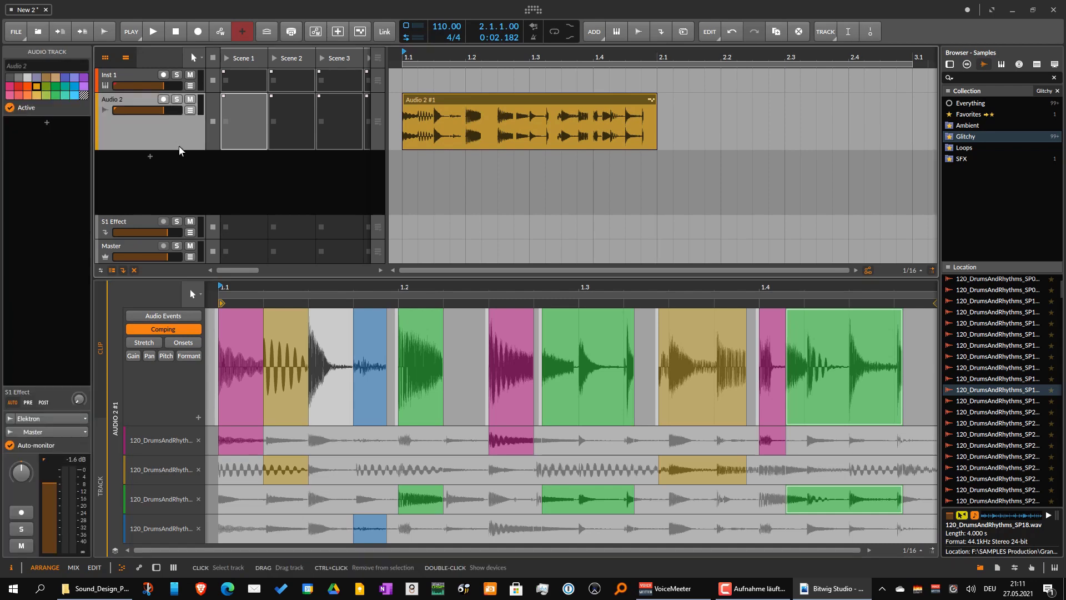
drag(179, 149, 178, 128)
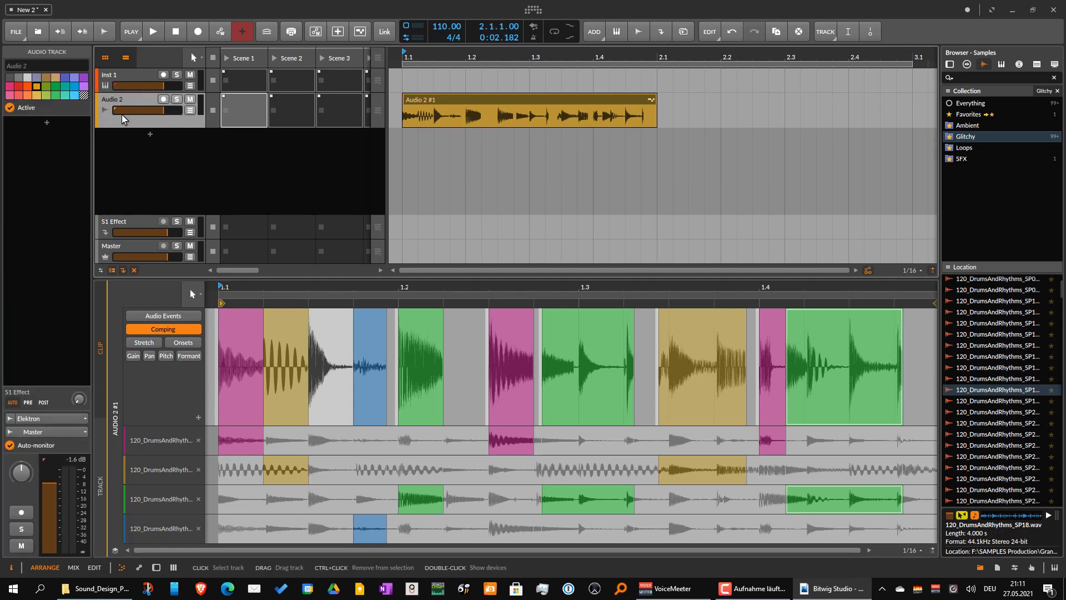
- Delete the Audio 2 track and show the Inst 1 device chain
key(Delete)
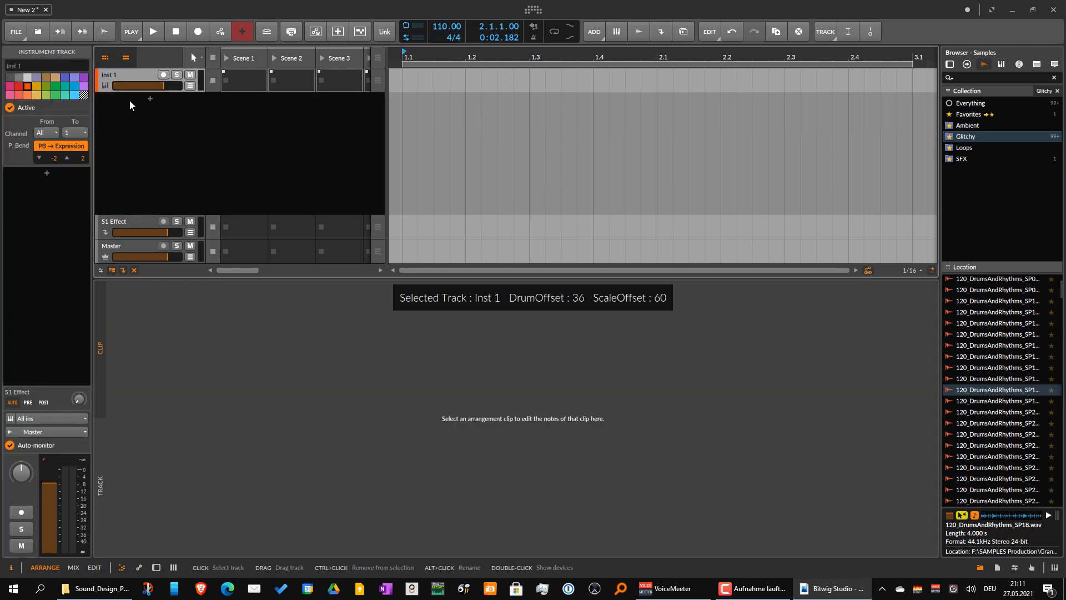
click(244, 82)
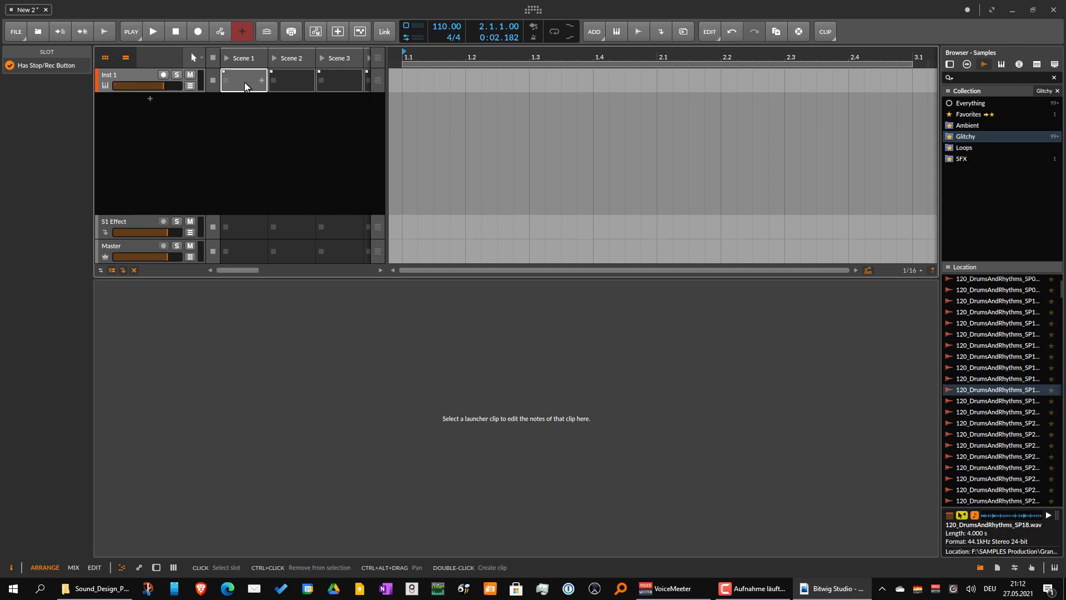
click(142, 77)
- Search the device browser for 'e-' and load the E-Hat drum device onto Inst 1
double_click(207, 476)
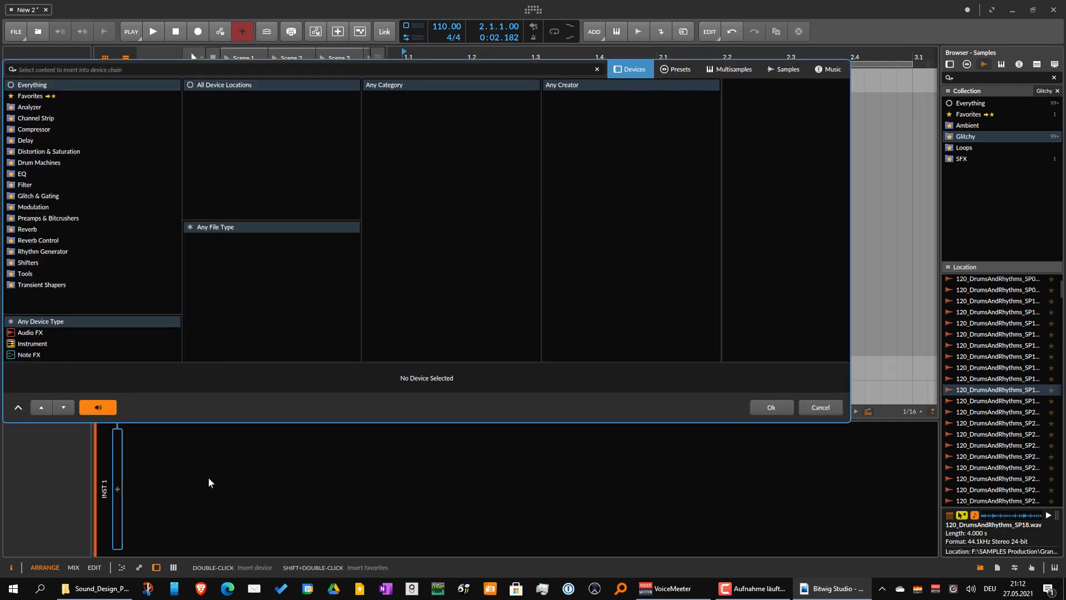
text(hi)
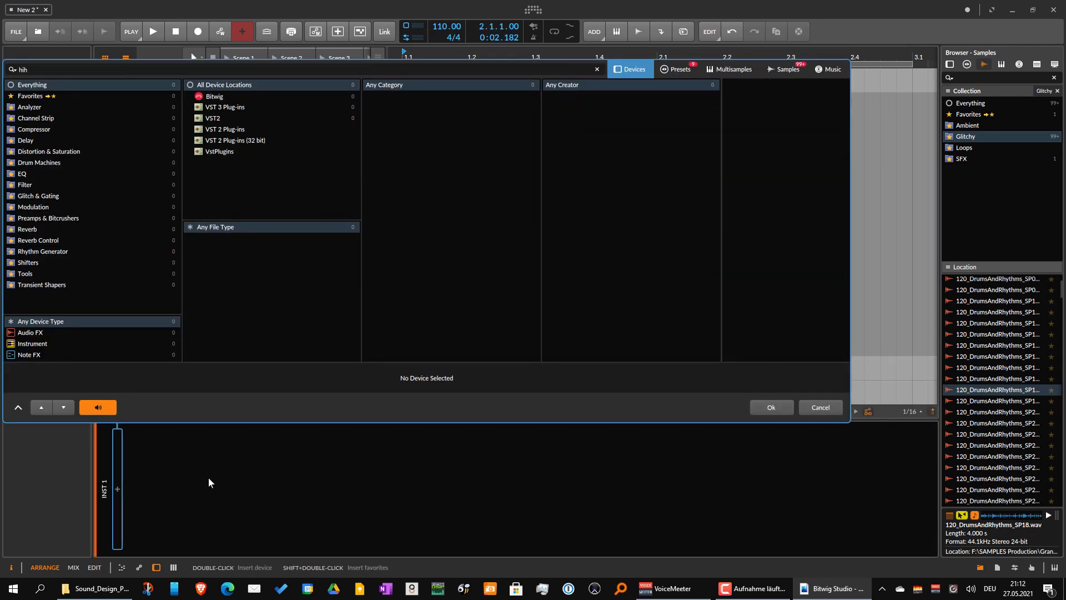
text(h)
key(BackSpace)
key(BackSpace)
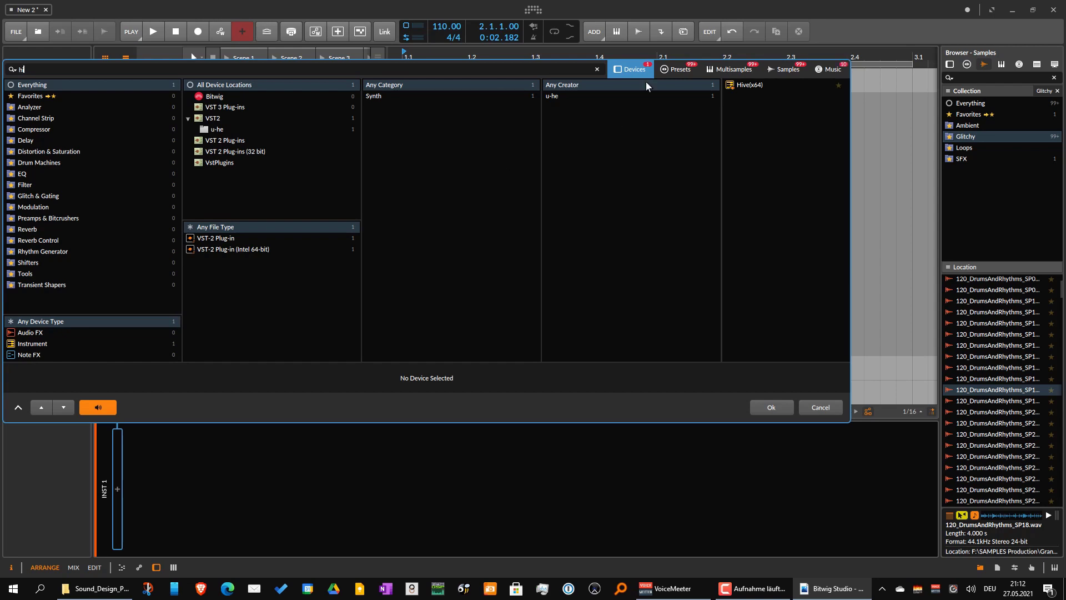
text(i)
text(e-)
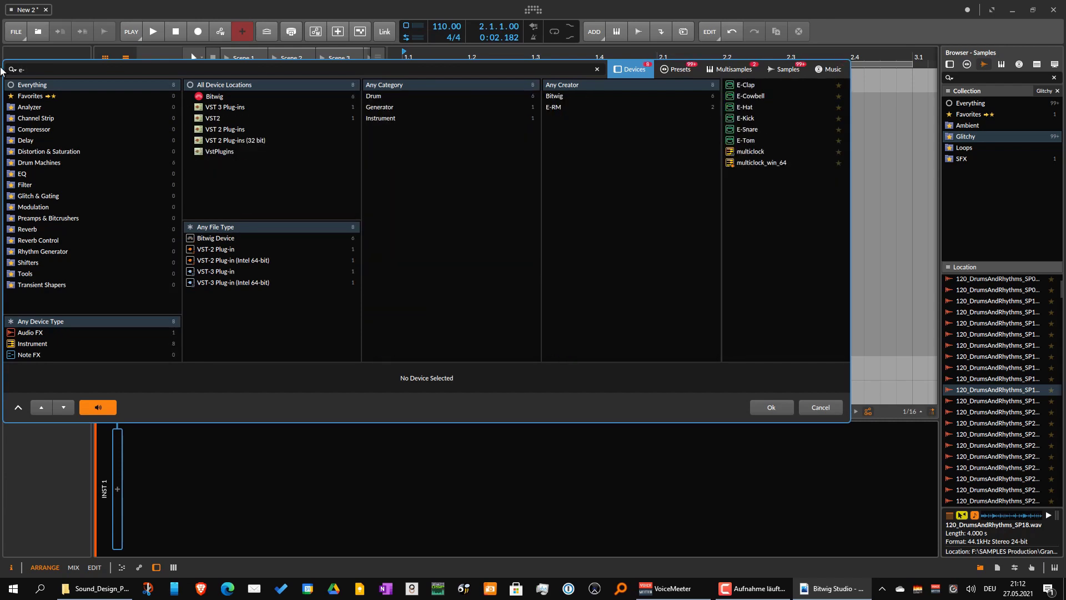
double_click(745, 107)
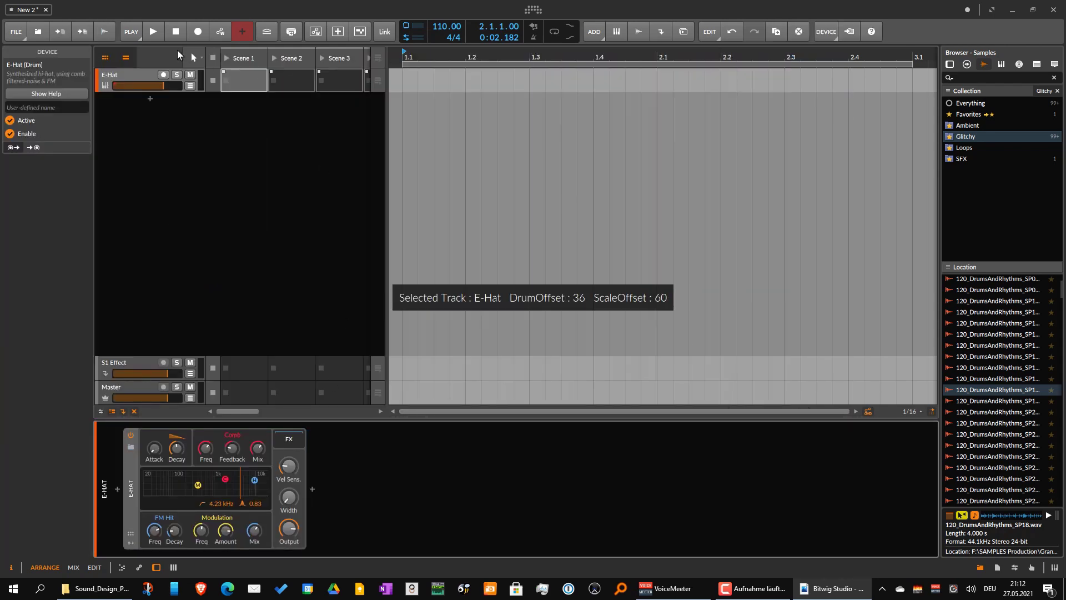
- Create a clip in E-Hat's Scene 1 slot and draw two C#0 notes at its start
double_click(241, 79)
double_click(228, 87)
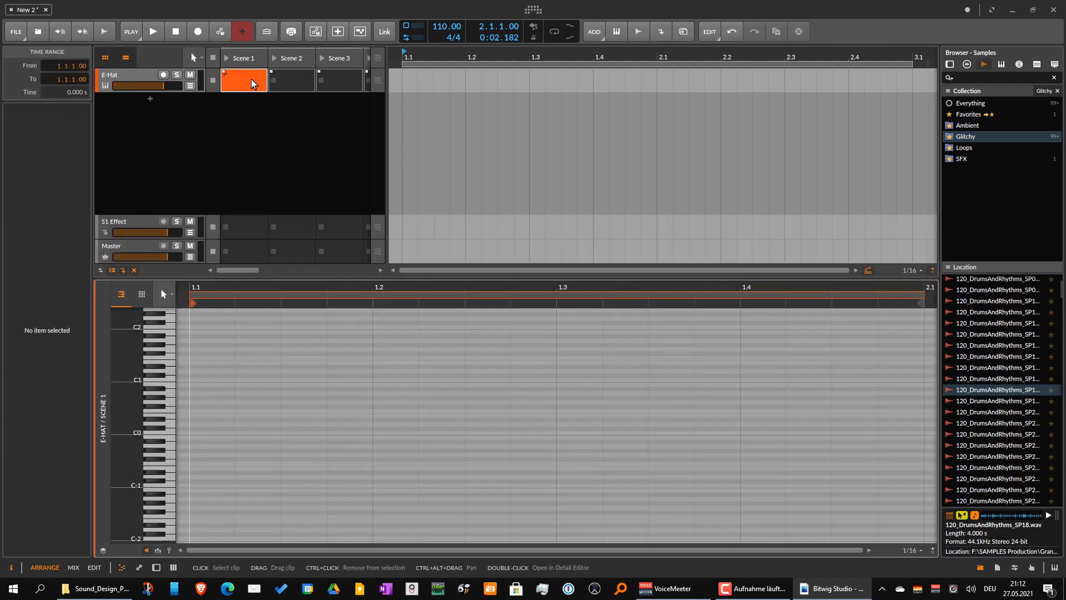
double_click(208, 428)
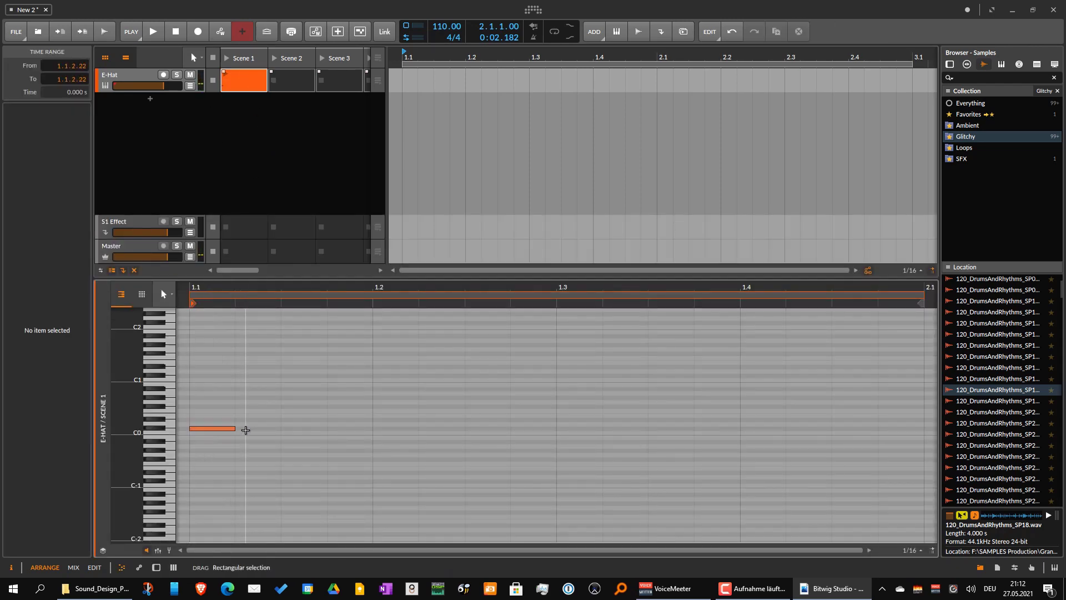
double_click(244, 428)
- Duplicate the two hi-hat notes with Ctrl+D to fill the bar, then launch the clip
drag(206, 412, 251, 440)
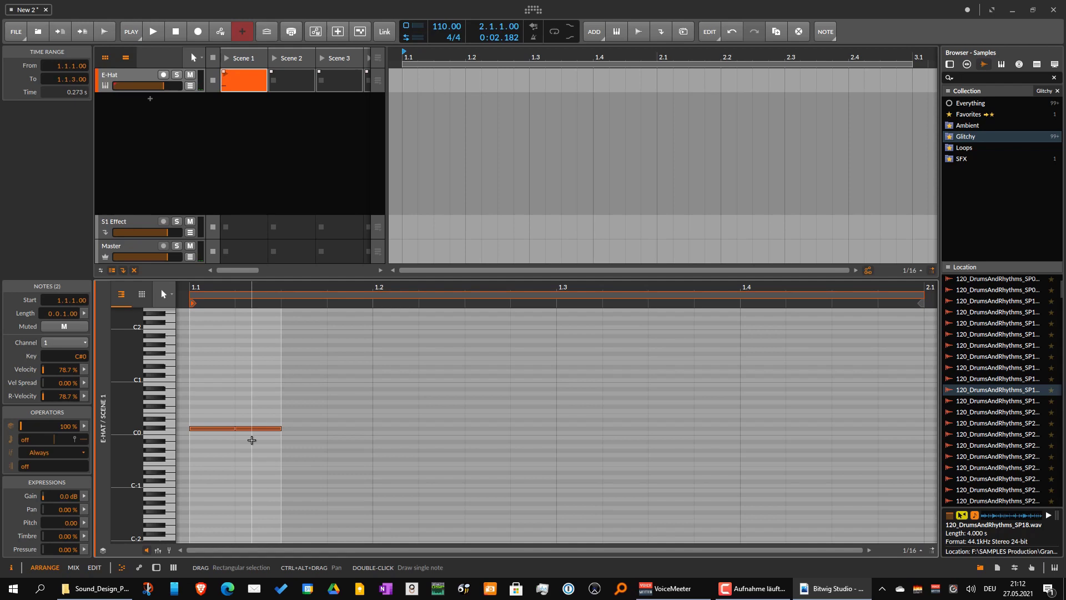
key(ctrl+d)
key(ctrl+d)
key(ctrl+d)
key(ctrl+d)
key(ctrl+d)
key(ctrl+d)
key(ctrl+d)
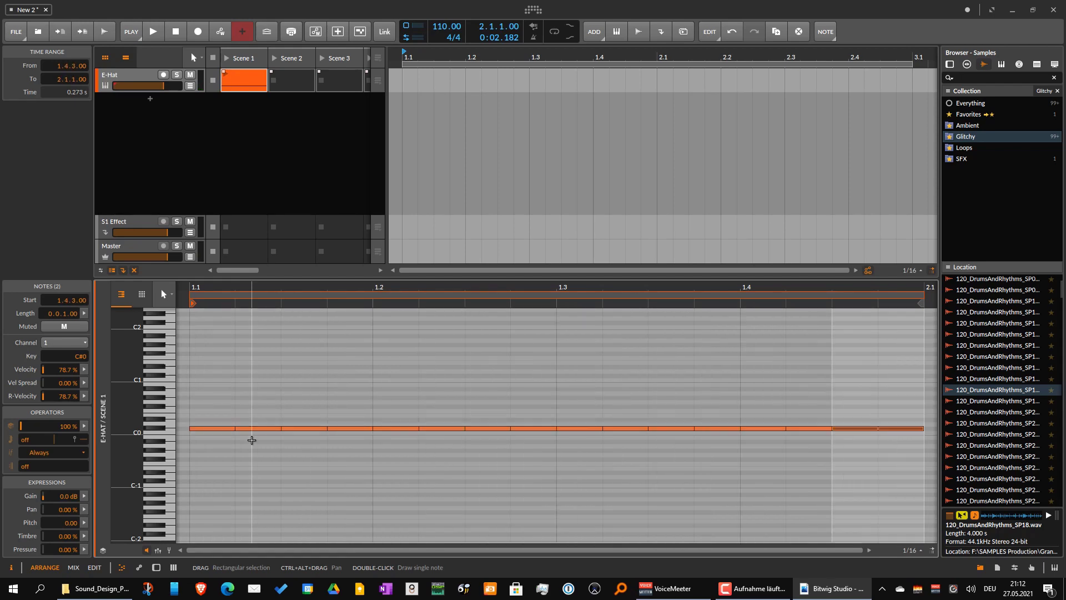
click(225, 73)
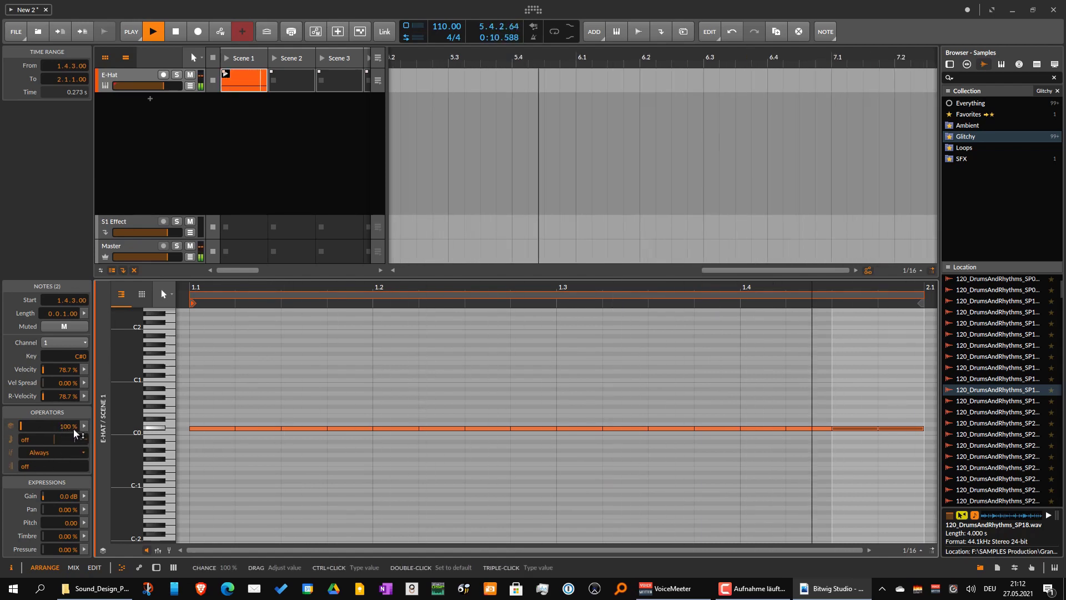
- Lower the selected hi-hat notes' chance to about 38.5% and audition the random pattern
mouse_move(68, 431)
mouse_down()
mouse_move(68, 460)
mouse_move(65, 437)
mouse_up()
key(space)
click(250, 405)
key(space)
- Reset the last two notes' chance to 100%, then reselect all sixteen notes and play
drag(850, 406, 894, 448)
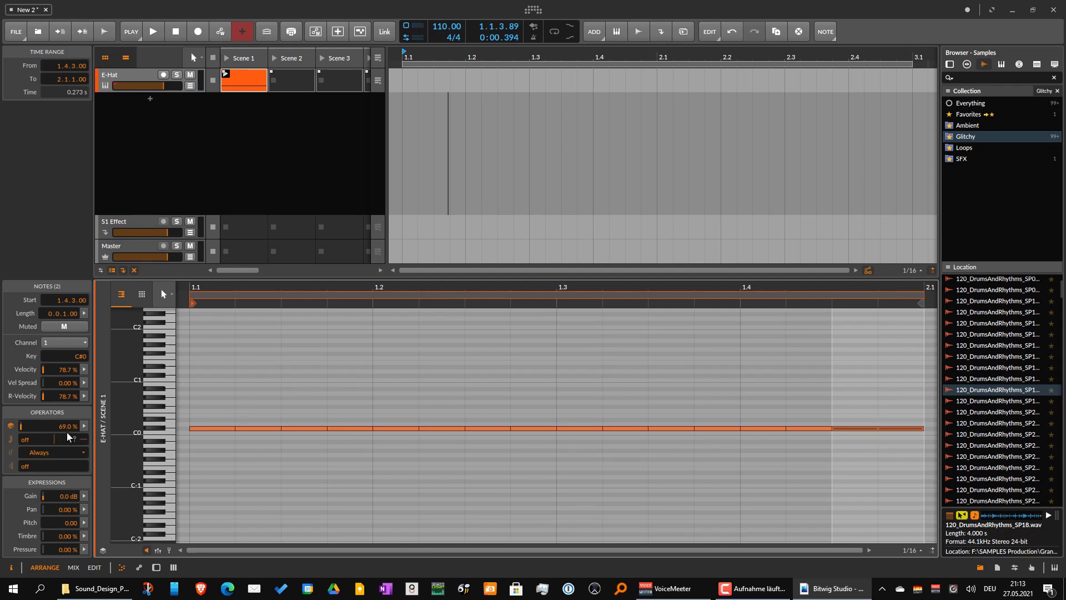
double_click(65, 430)
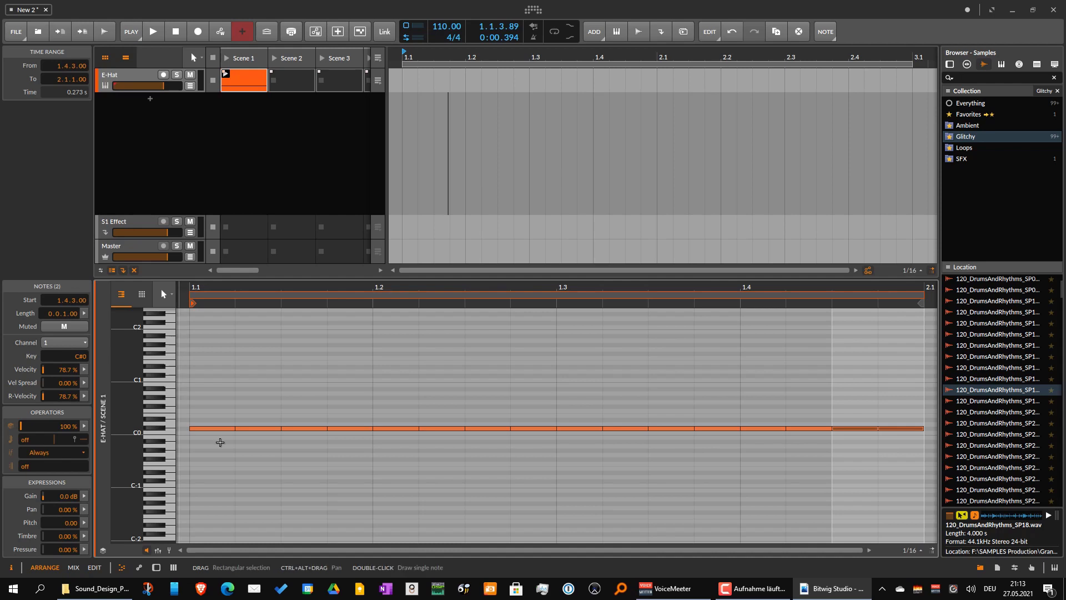
click(340, 419)
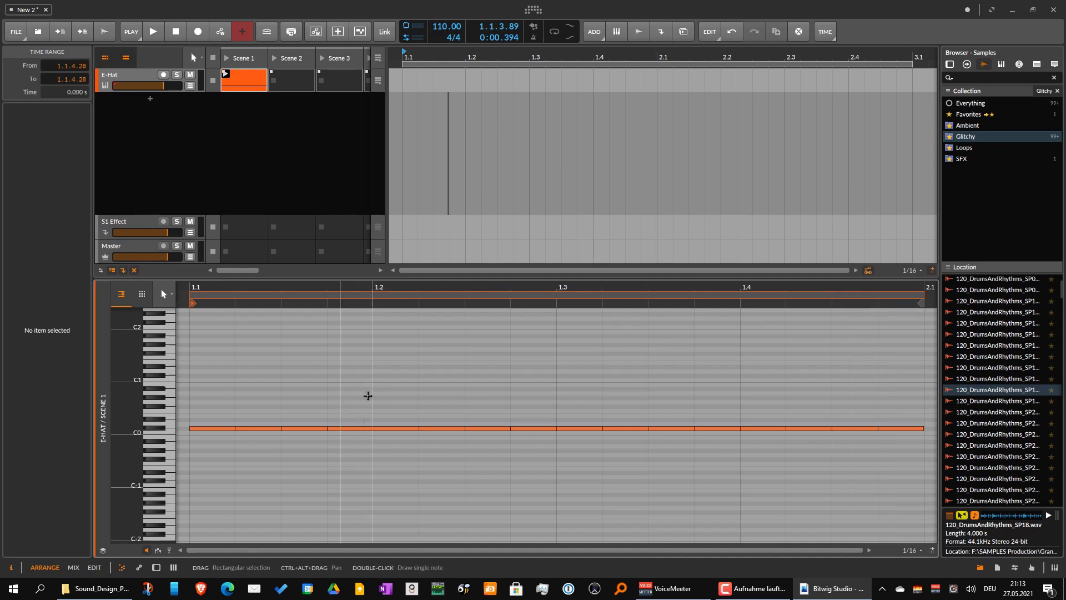
key(ctrl+a)
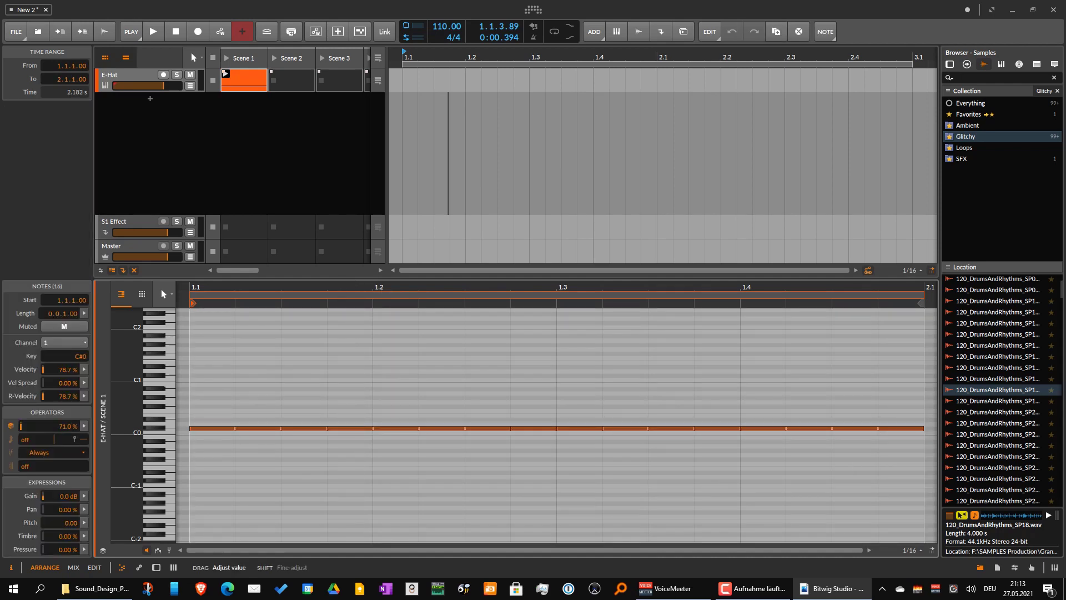
key(space)
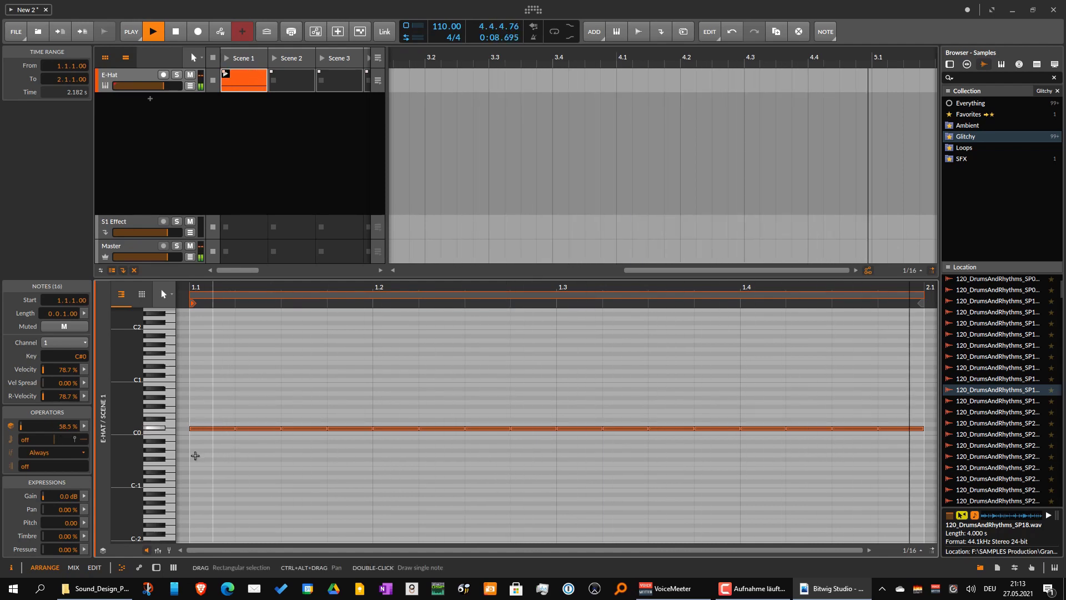
- Select only the note at 1.1.4 and reset its chance to 100%
key(space)
click(252, 410)
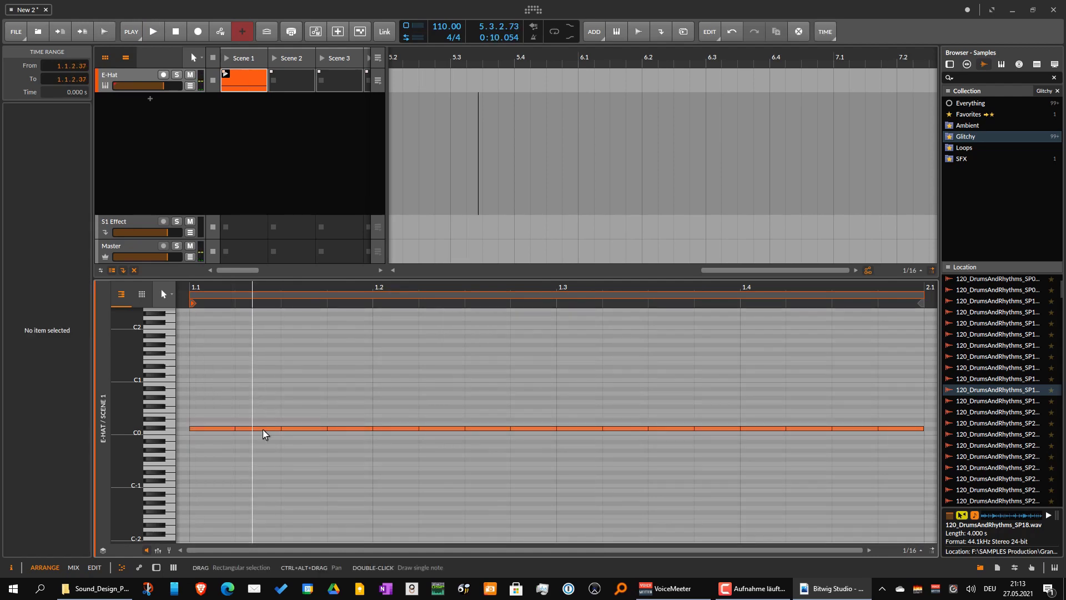
click(344, 430)
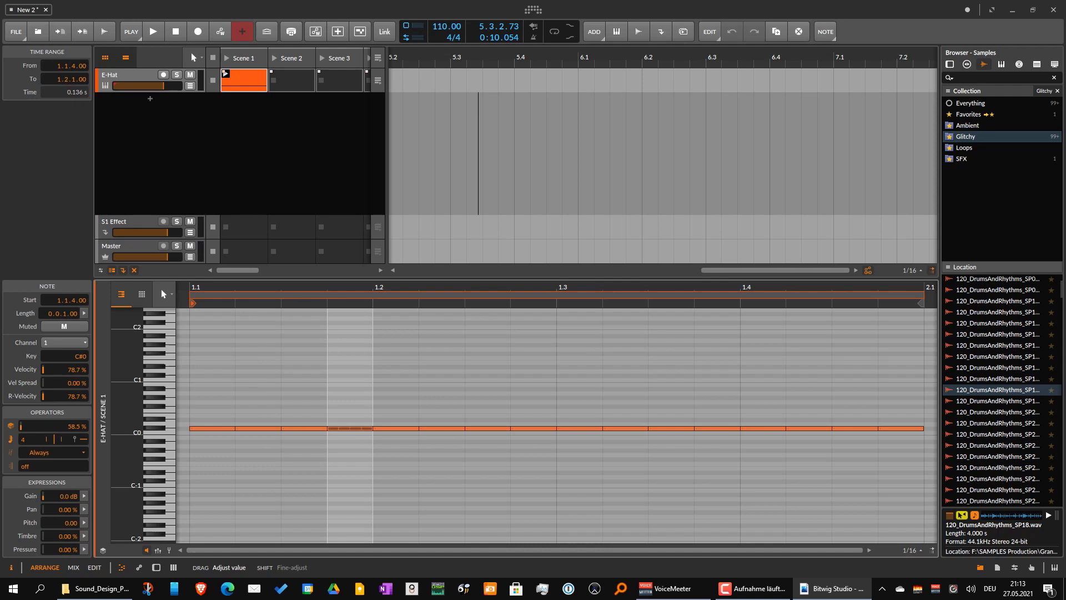
key(space)
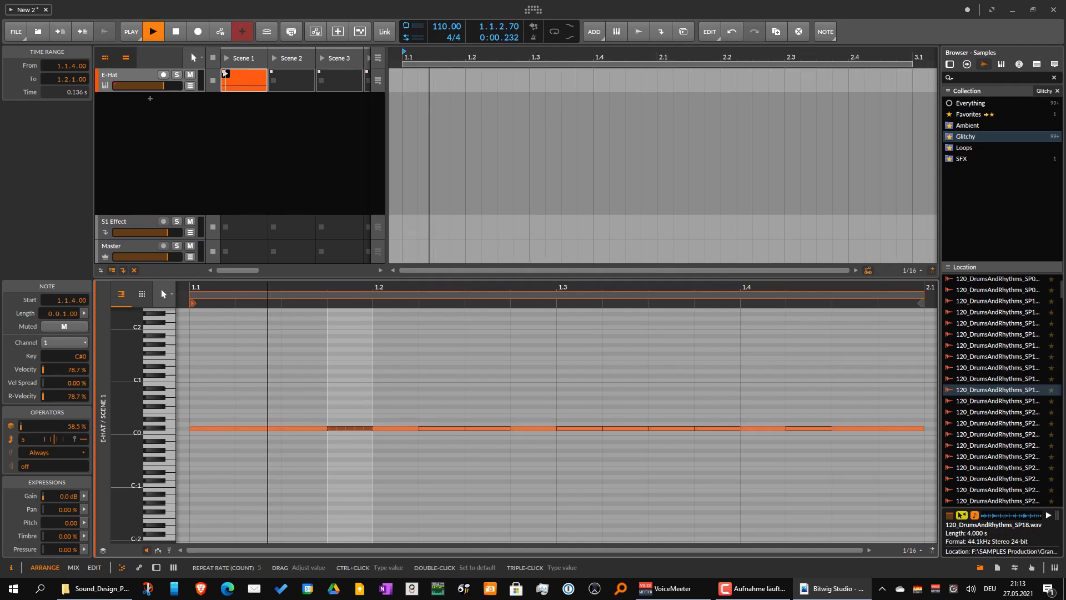
drag(333, 412, 369, 452)
double_click(74, 430)
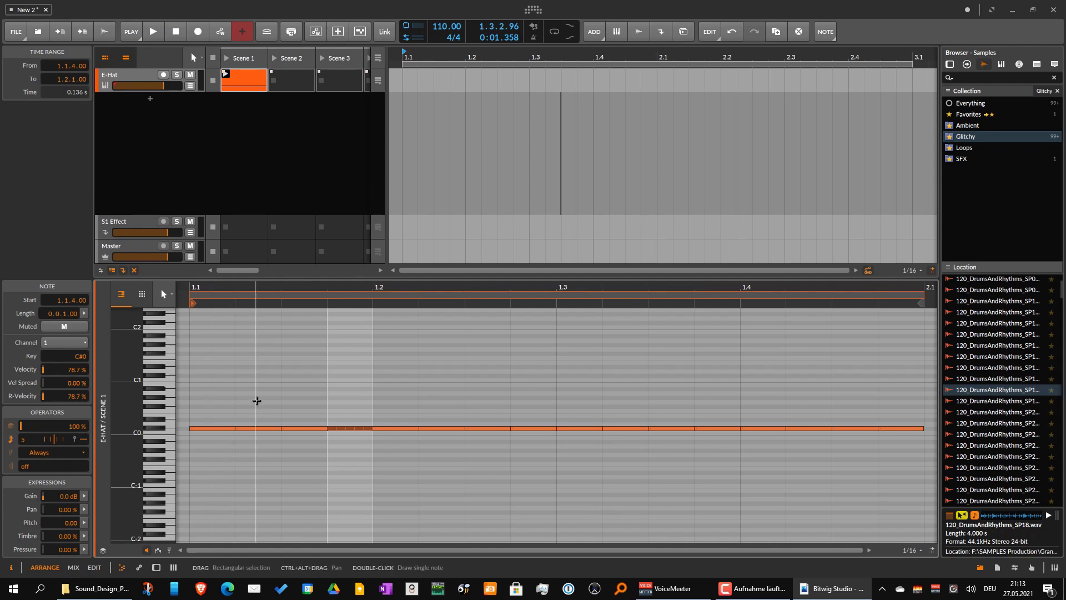
- Bend that note's repeat curve to about -28% while auditioning the roll
key(space)
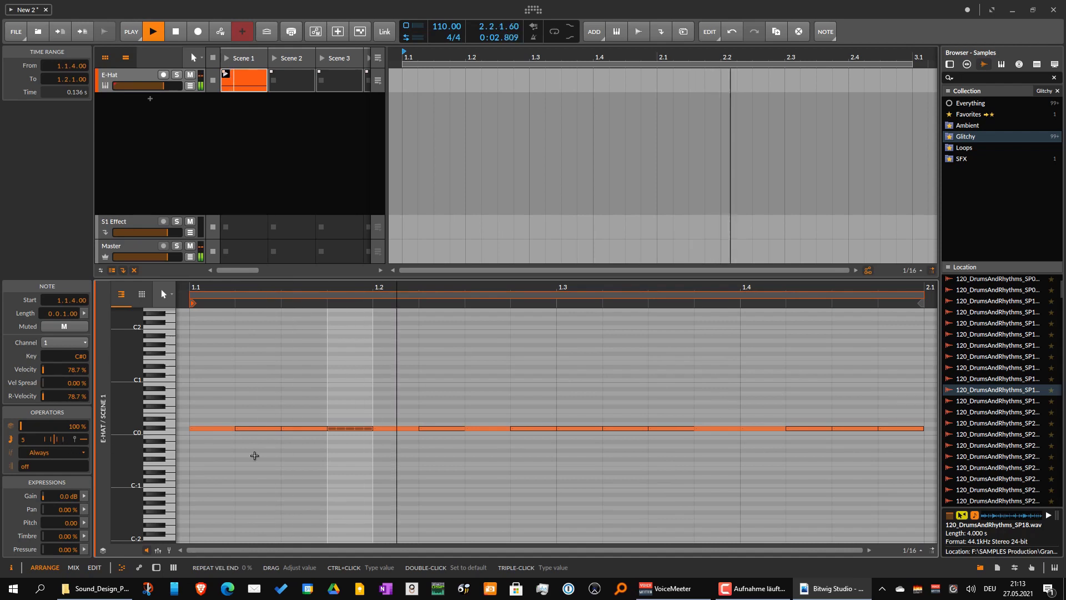
key(space)
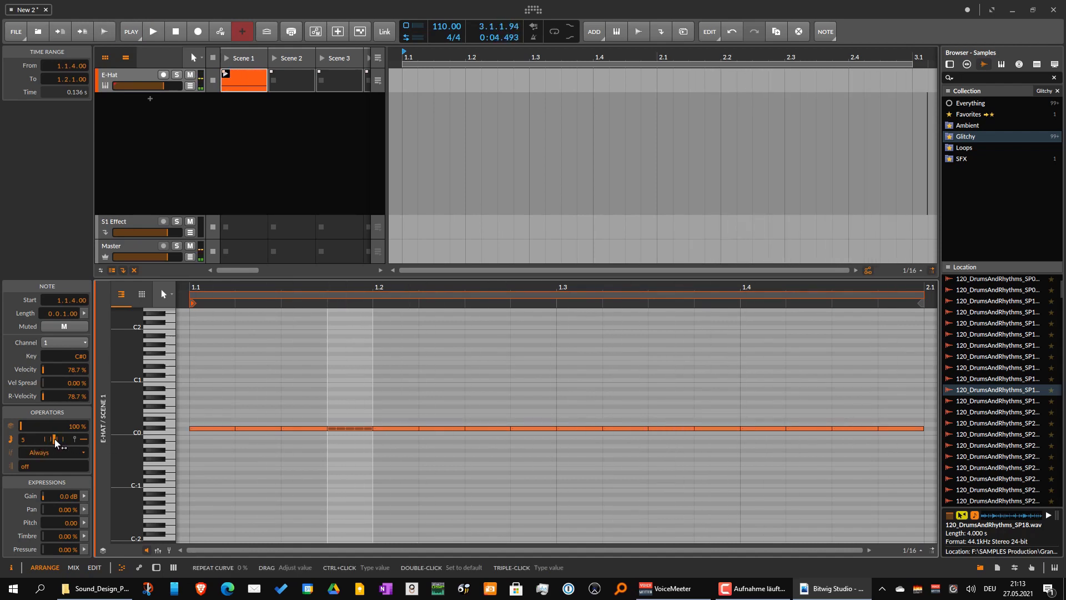
drag(56, 442, 52, 443)
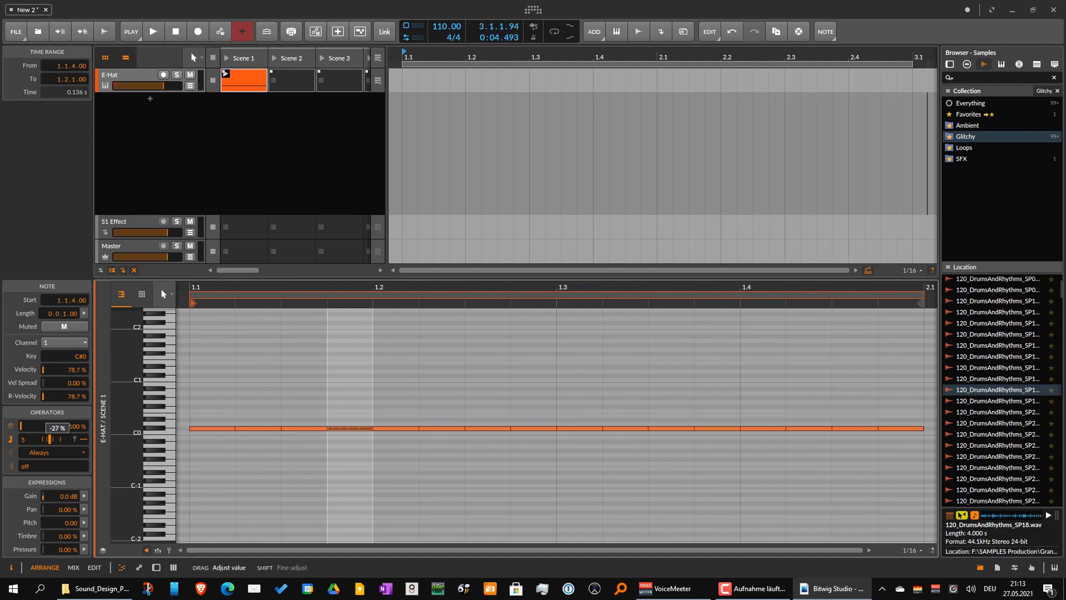
mouse_move(46, 438)
mouse_down()
mouse_move(65, 440)
mouse_move(50, 438)
mouse_up()
key(space)
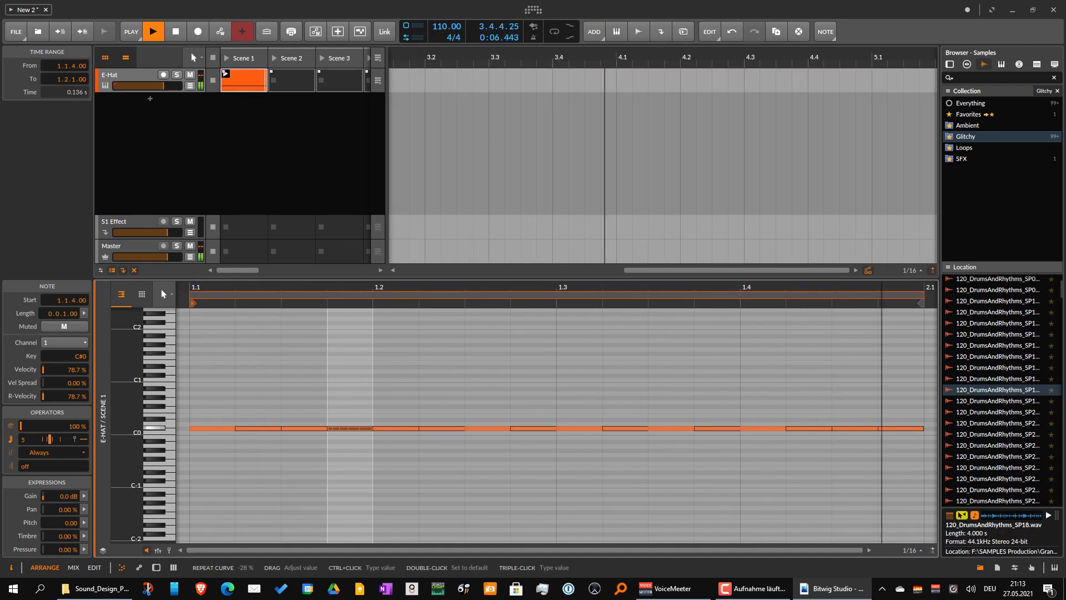
drag(50, 439, 46, 439)
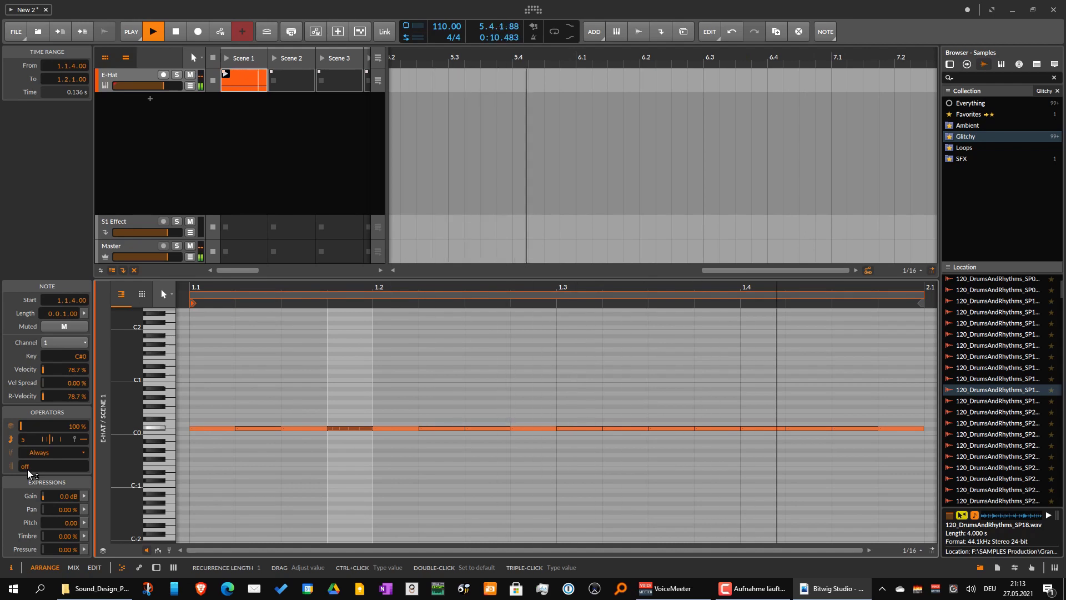
- Set the rolled note's recurrence to 4 cycles and enable the second cycle
key(space)
drag(31, 470, 31, 451)
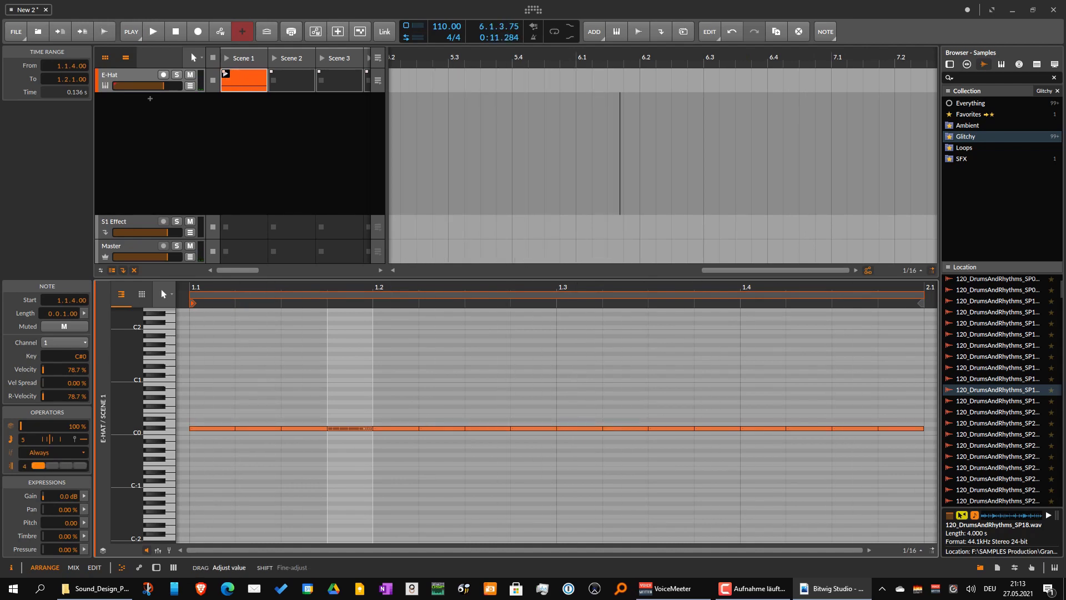
click(54, 468)
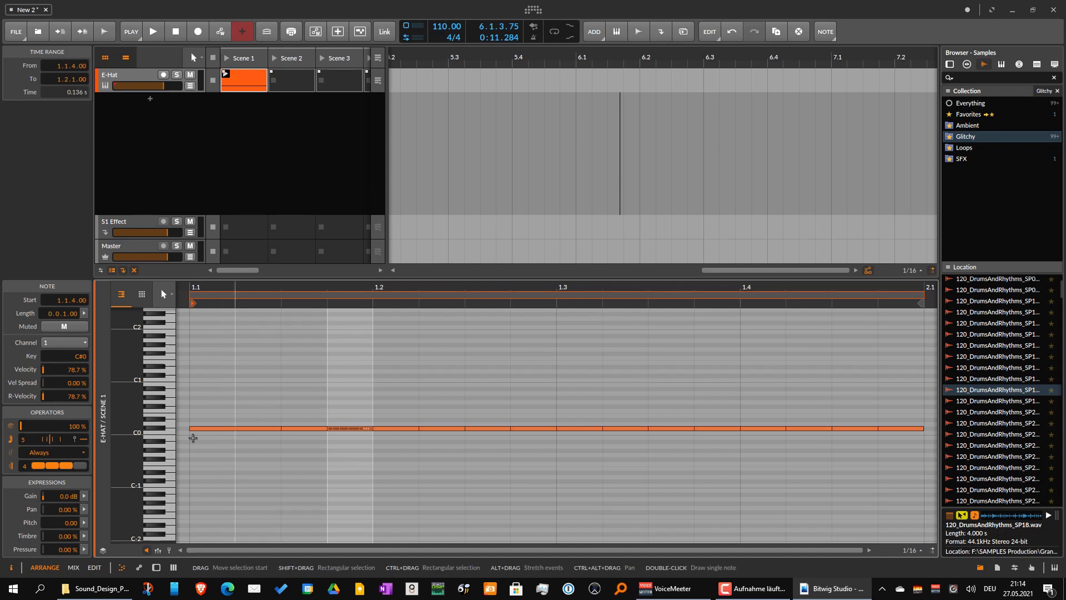
- Hide the detail editor panel so the launcher and arranger fill the window
click(122, 568)
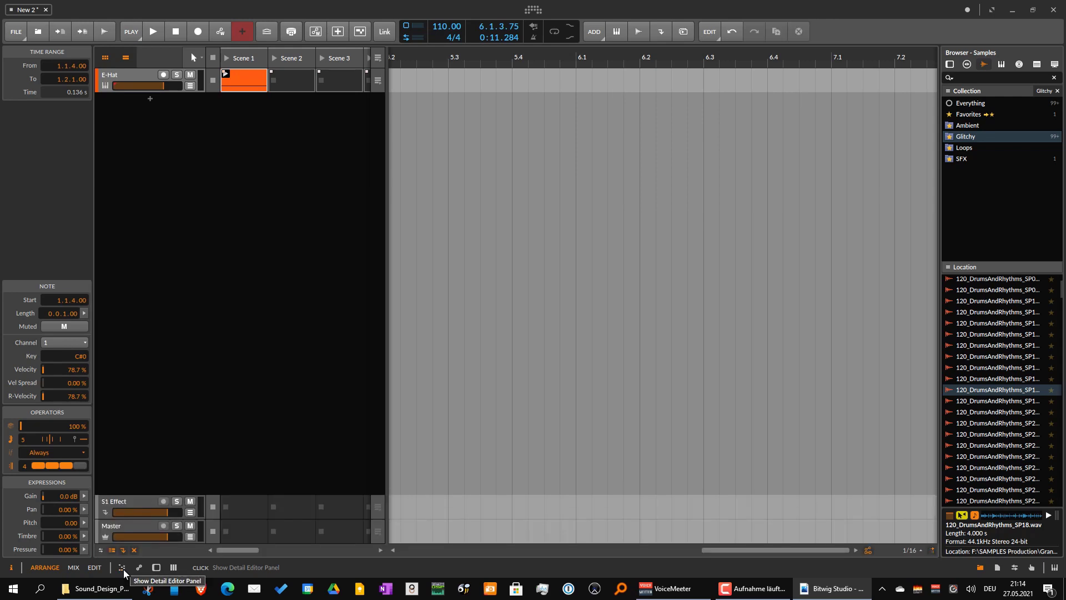